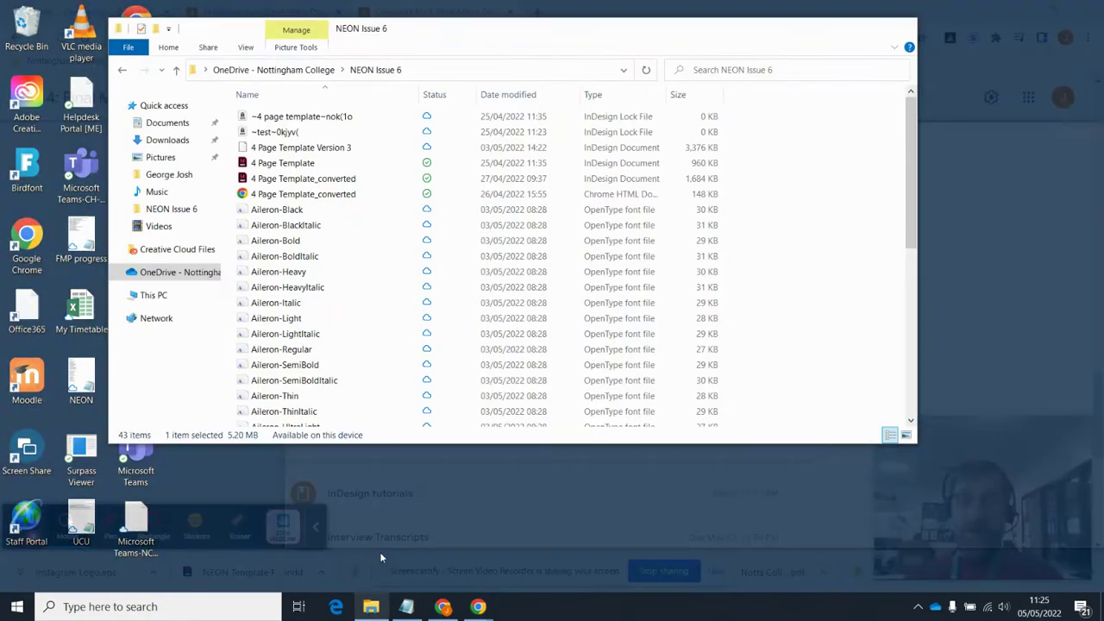
# - Bring the NEON Issue 6 OneDrive folder forward and select NEON Template FINAL_converted
pyautogui.click(379, 552)
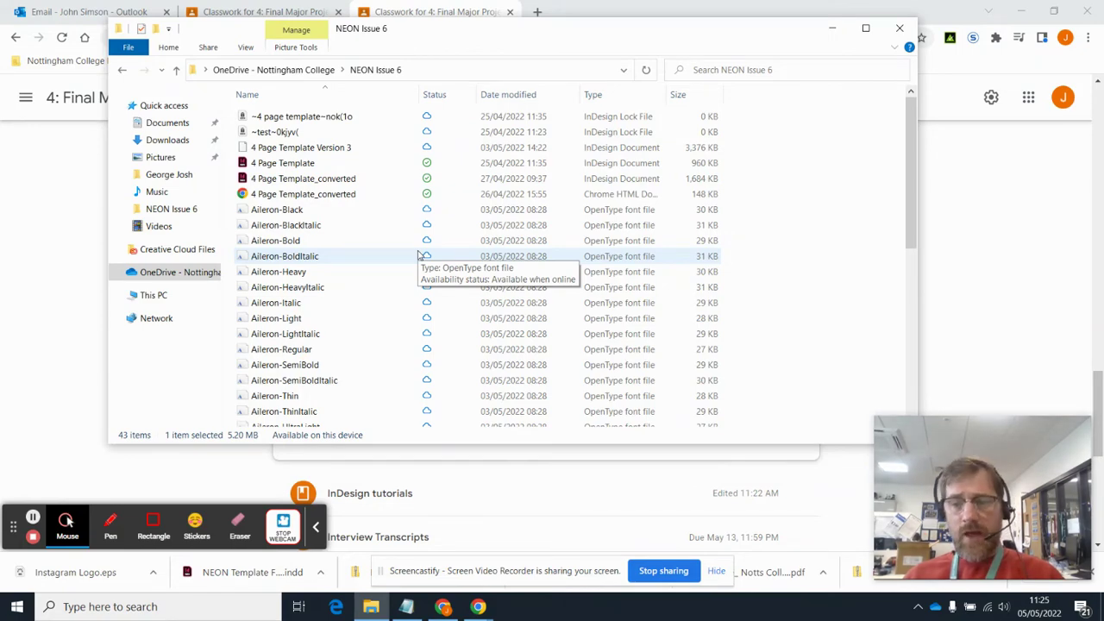
pyautogui.scroll(-7, 509, 256)
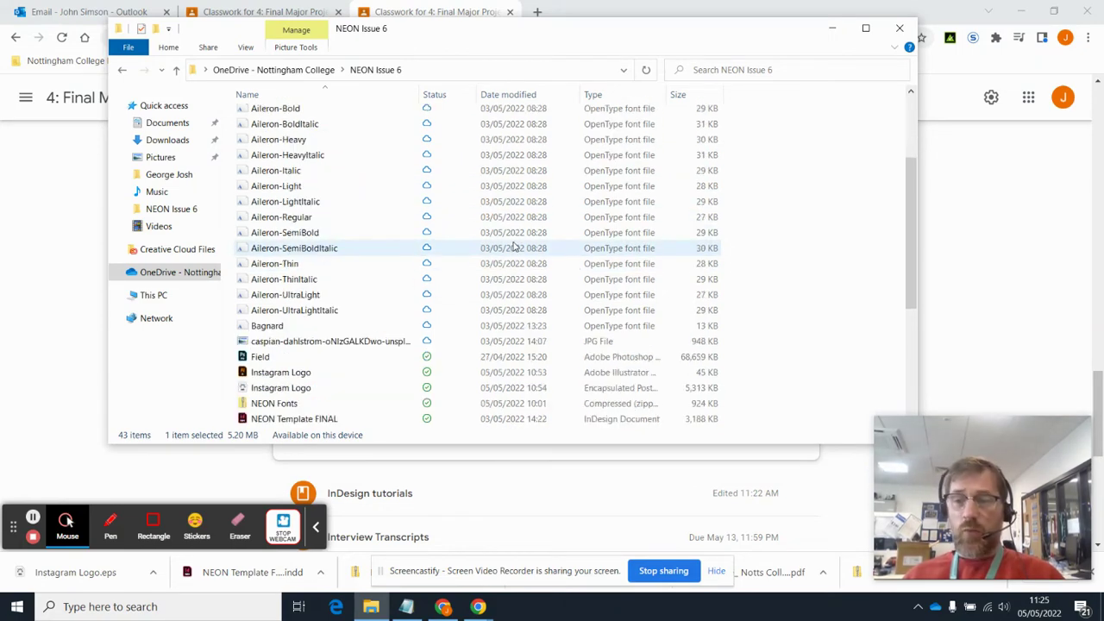
pyautogui.scroll(-1, 509, 256)
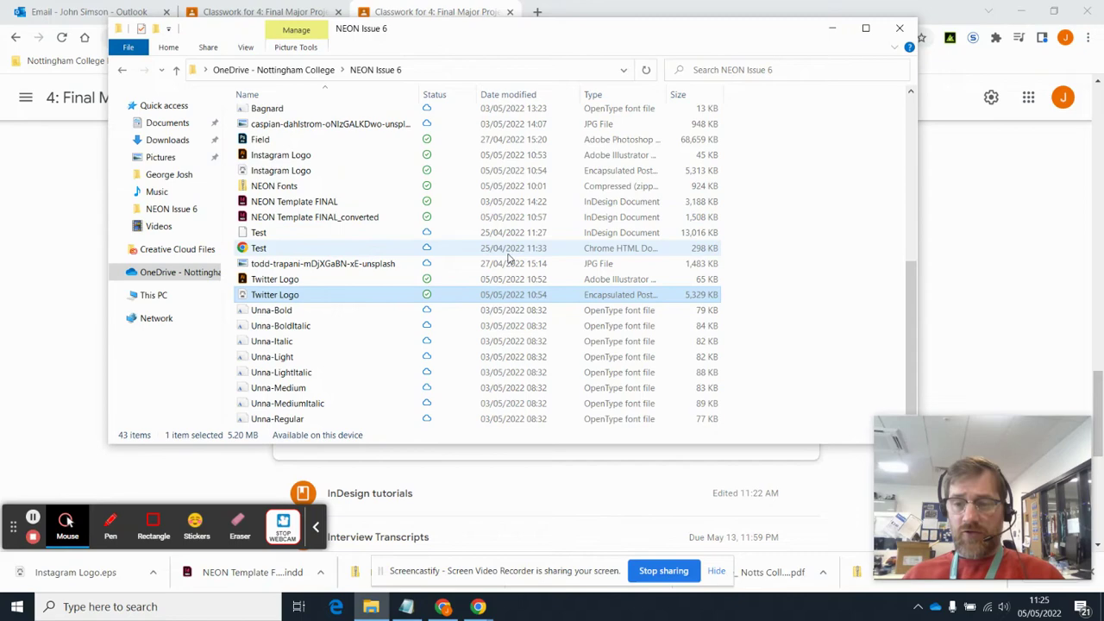
pyautogui.scroll(7, 509, 259)
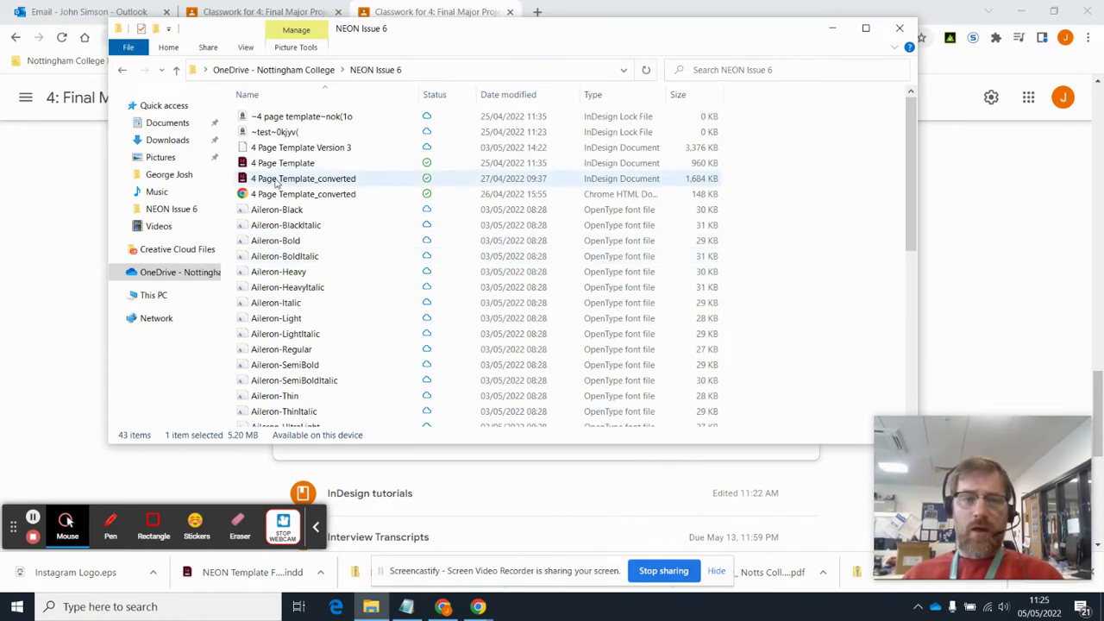
pyautogui.scroll(-7, 328, 248)
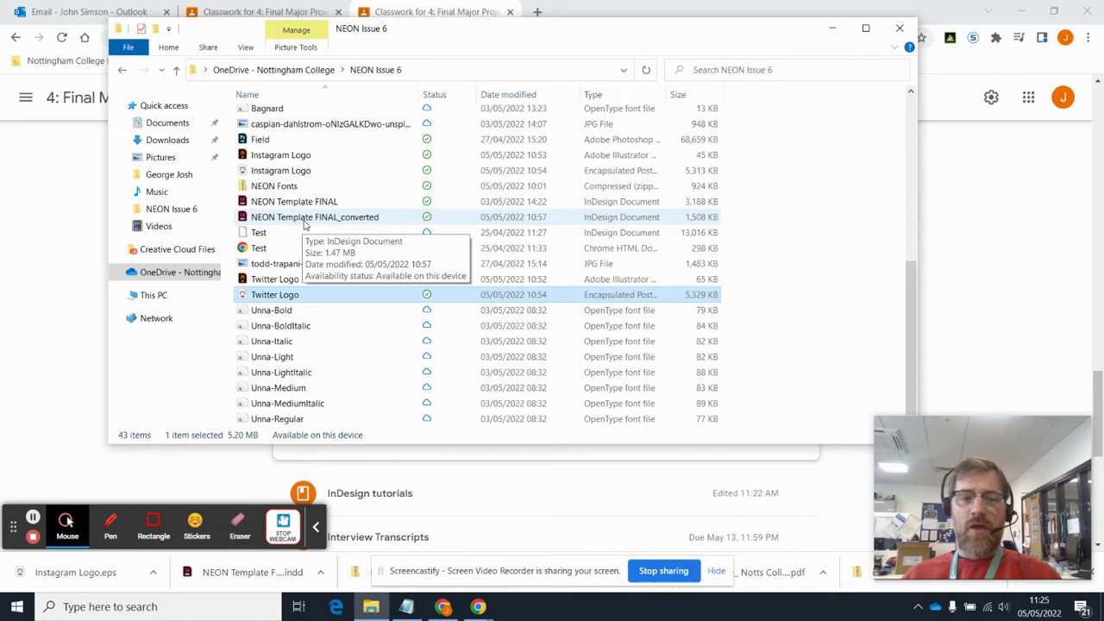
pyautogui.click(304, 221)
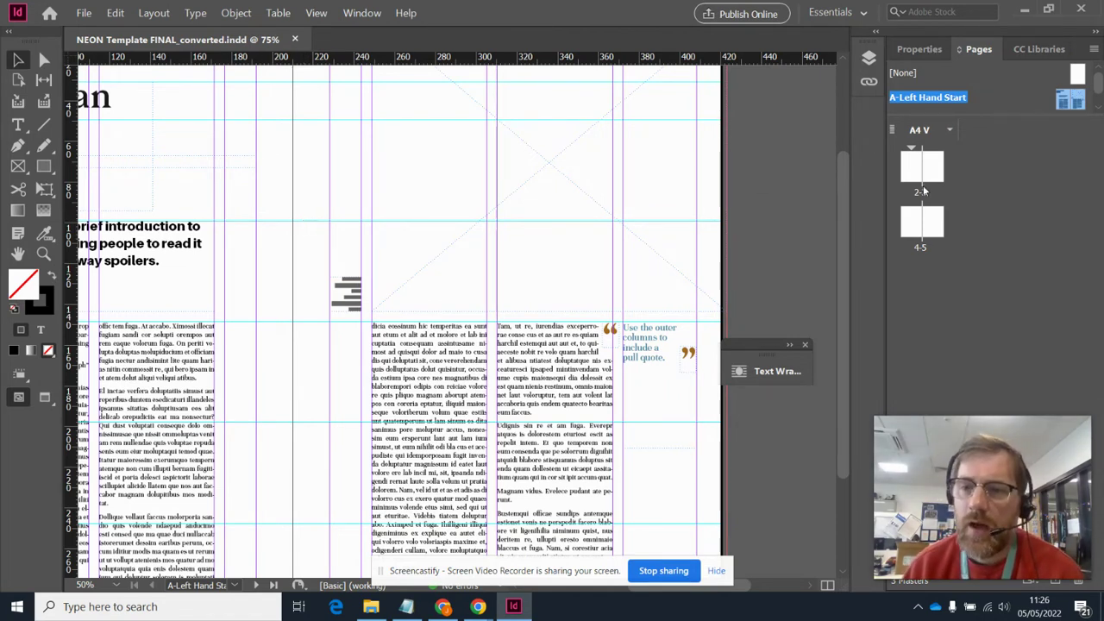
# - Collapse the right panel dock and pan to reveal the full 'Headlines Can Go Here' layout
pyautogui.scroll(3, 843, 264)
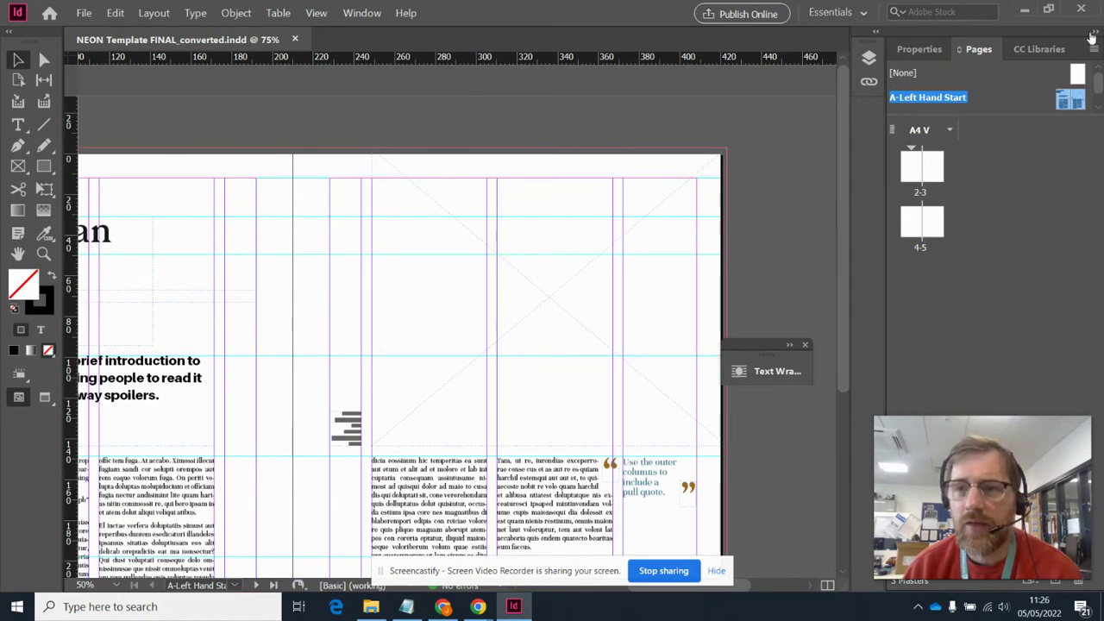
pyautogui.click(1092, 33)
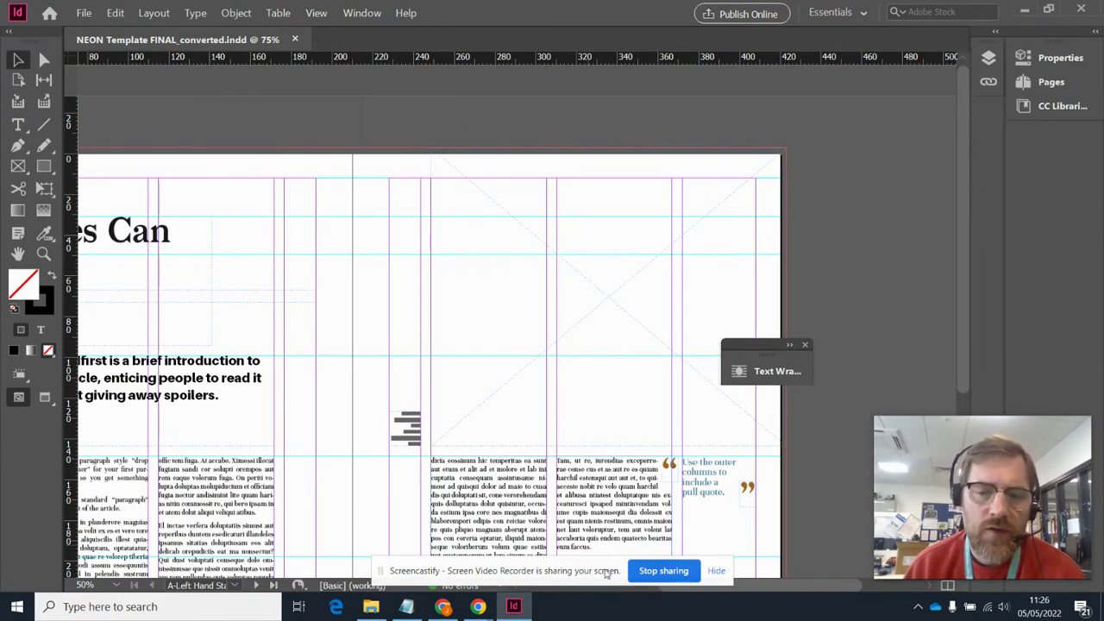
pyautogui.moveTo(792, 589); pyautogui.dragTo(757, 586)
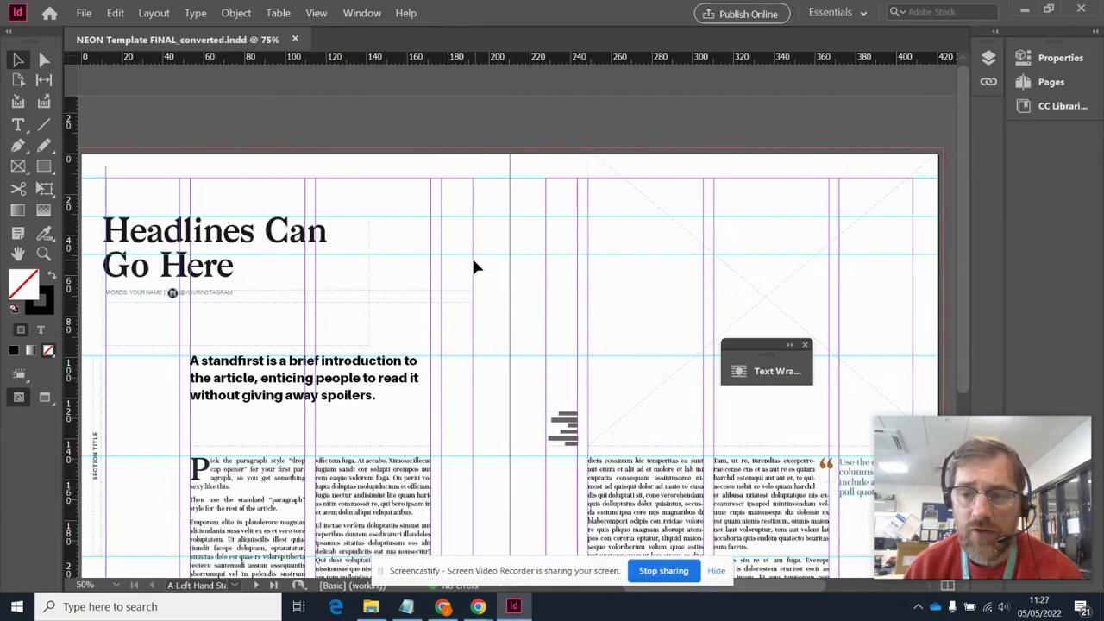
pyautogui.scroll(-5, 471, 264)
pyautogui.scroll(5, 470, 267)
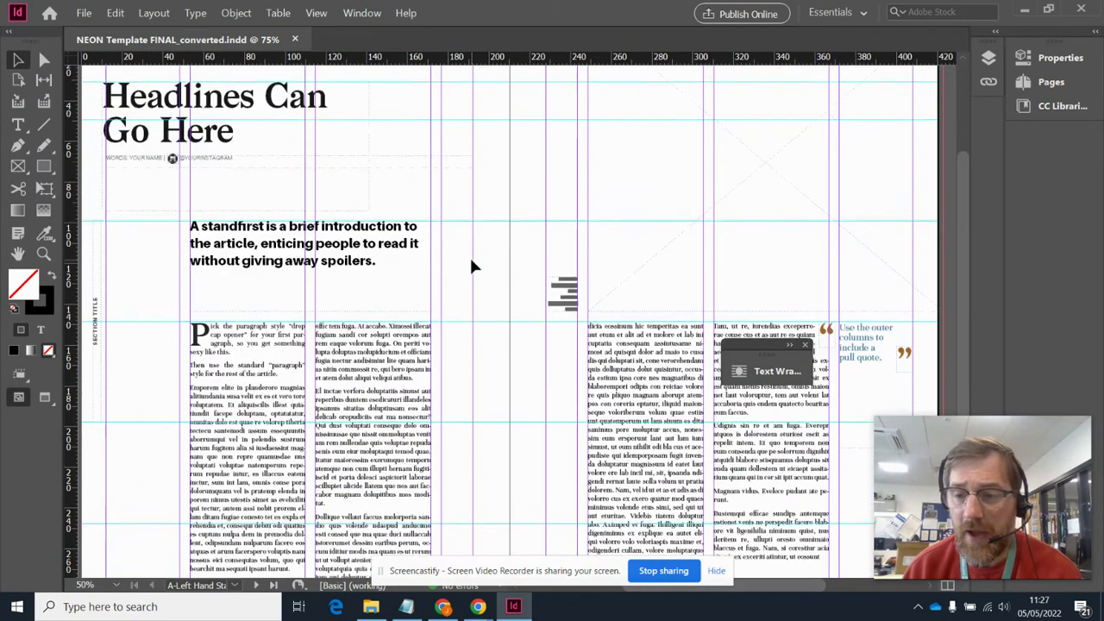
pyautogui.scroll(-1, 471, 267)
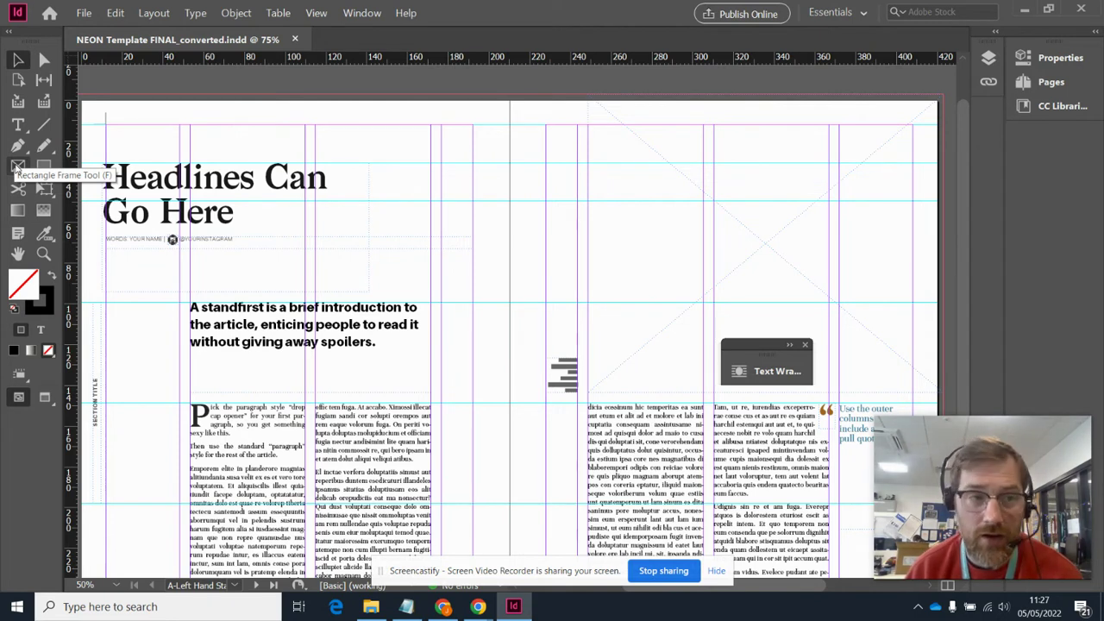
# - Show the Properties panel and select the master's body text frame with the Selection Tool
pyautogui.click(17, 167)
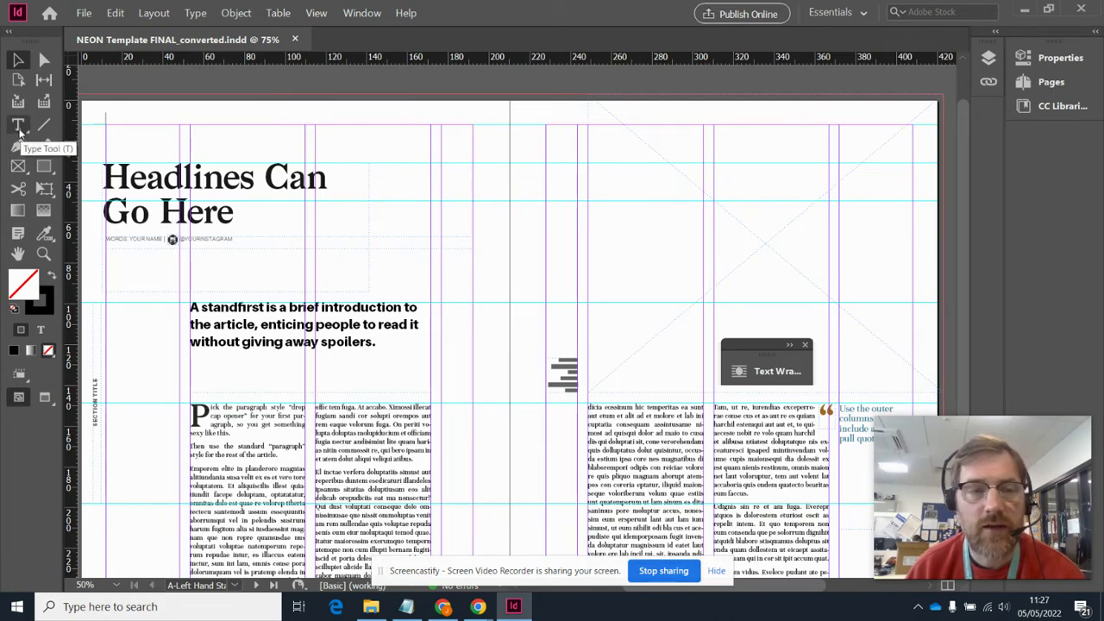
pyautogui.click(21, 130)
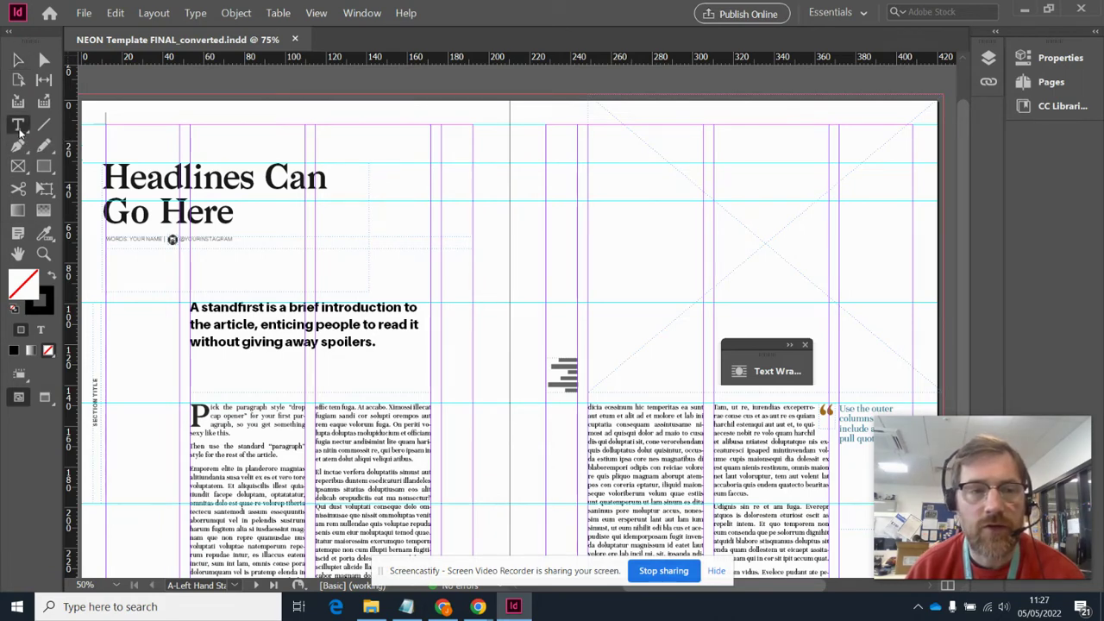
pyautogui.click(1037, 60)
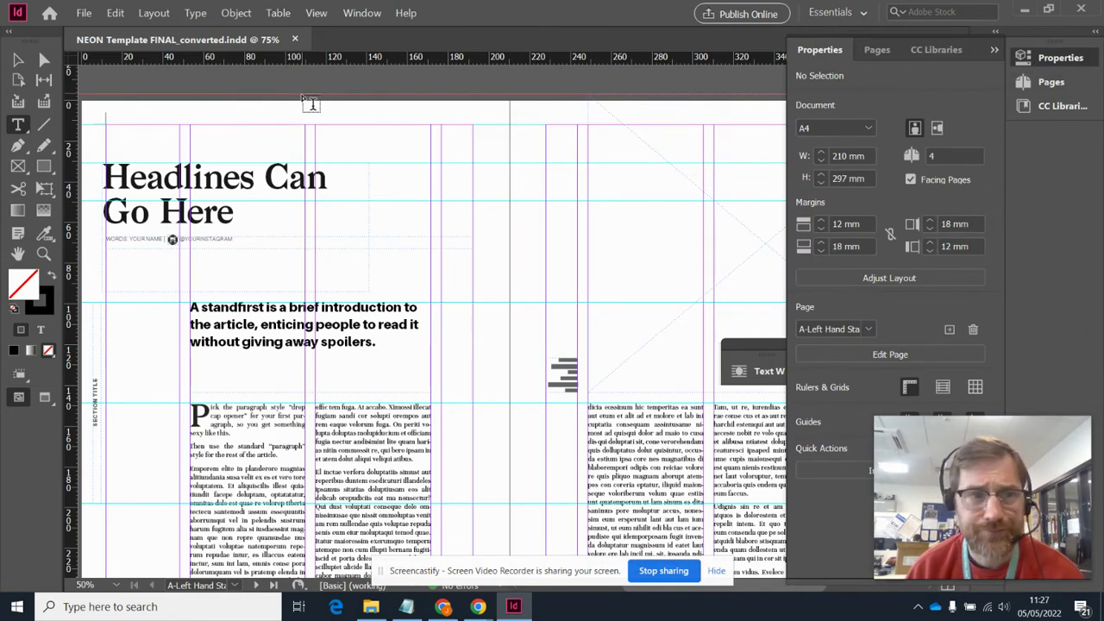
pyautogui.press('v')
pyautogui.click(348, 459)
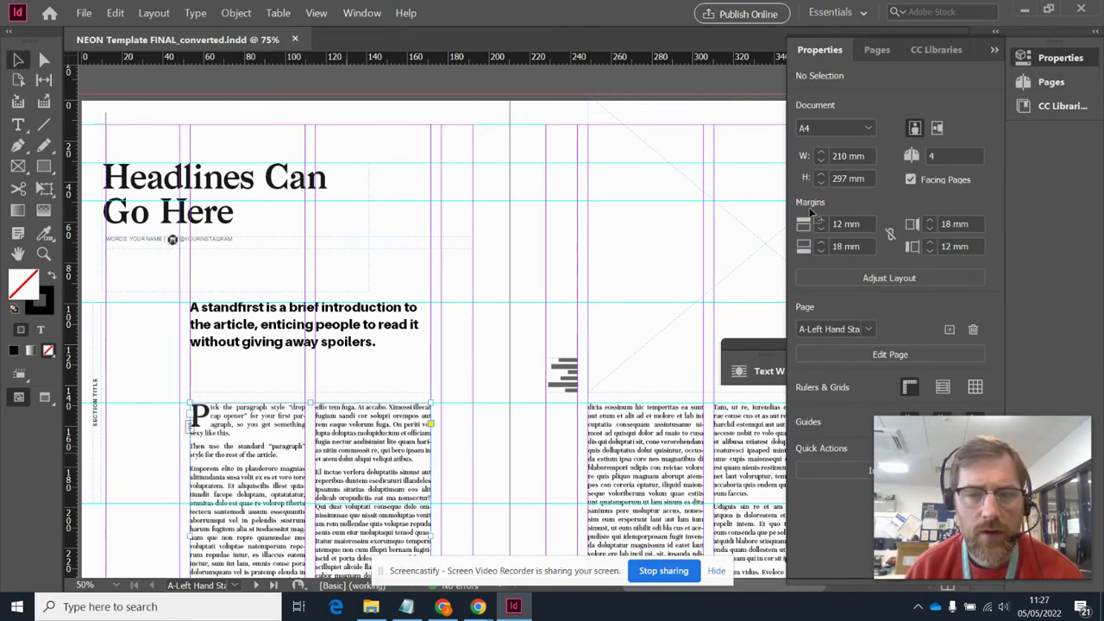
# - Review the threaded frame's settings: 2 columns, 5 mm gutter, 118.333 × 130.5 mm size
pyautogui.moveTo(991, 432)
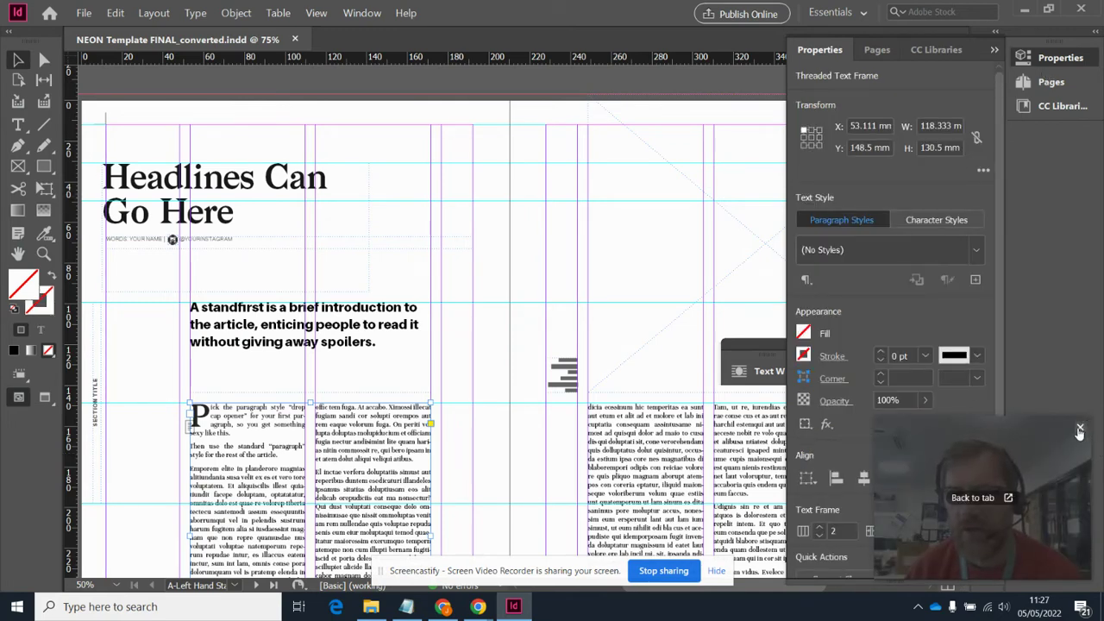
pyautogui.click(1079, 428)
pyautogui.scroll(-1, 922, 207)
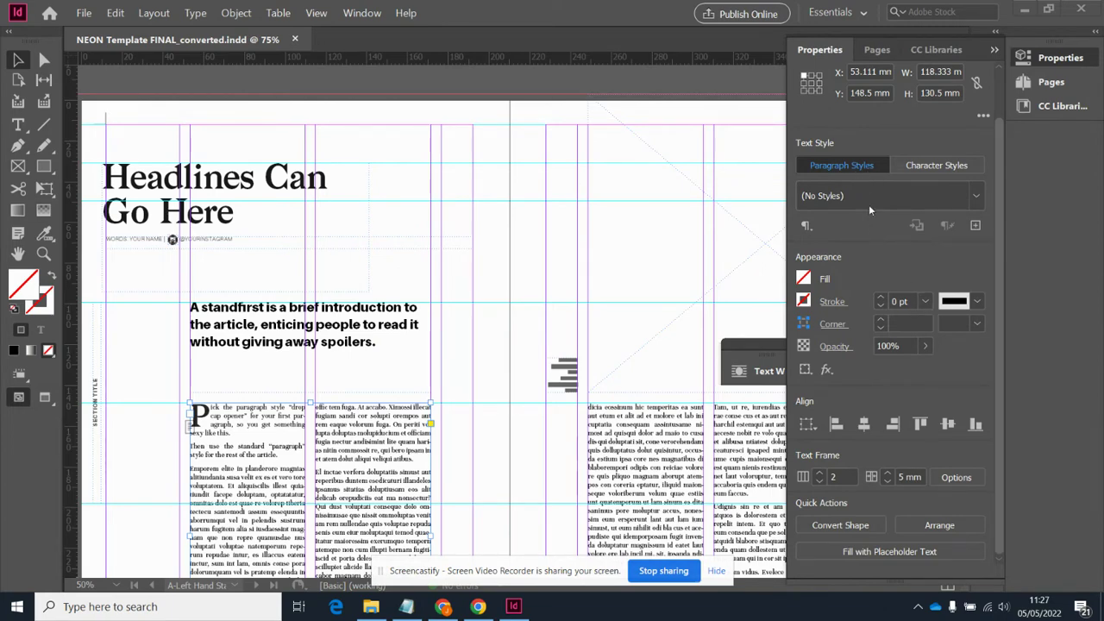
pyautogui.scroll(1, 871, 228)
pyautogui.scroll(-1, 871, 232)
pyautogui.scroll(1, 870, 239)
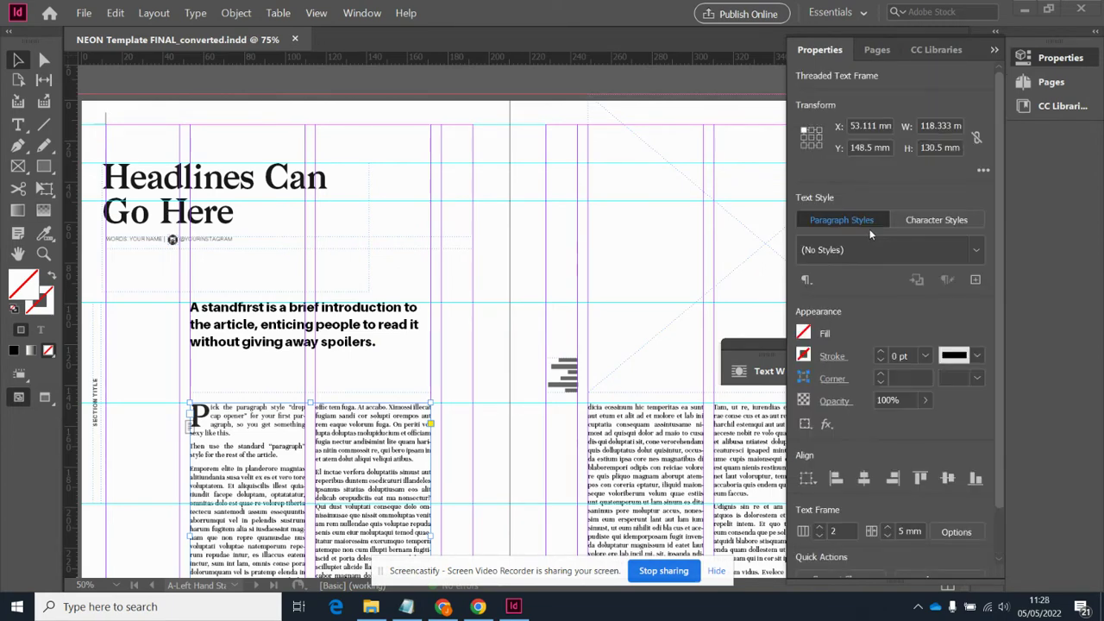
pyautogui.click(994, 49)
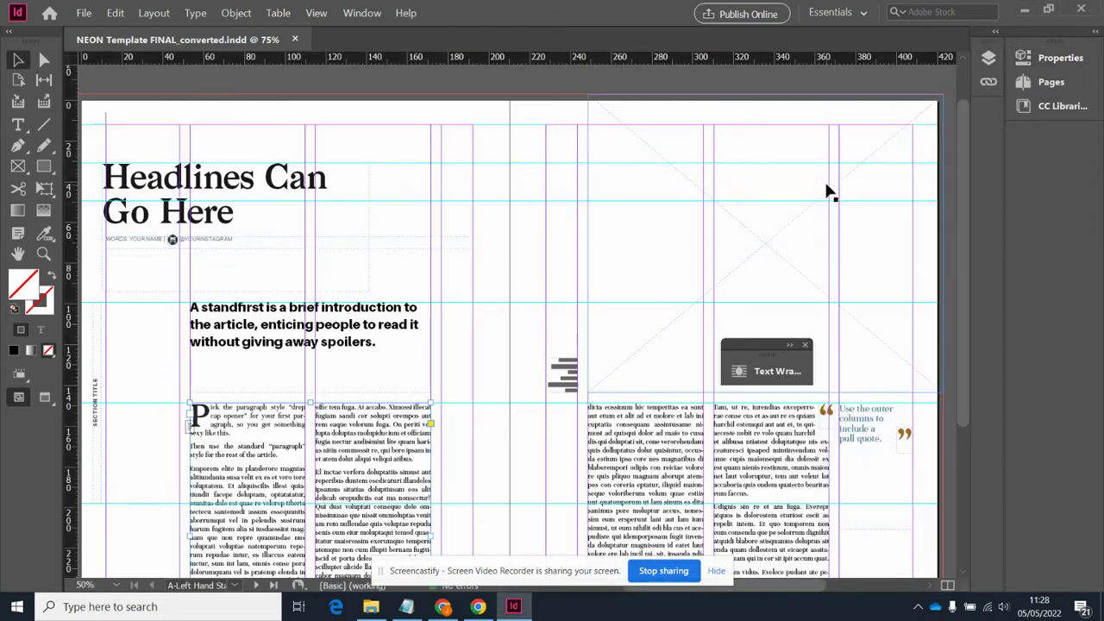
pyautogui.click(1049, 62)
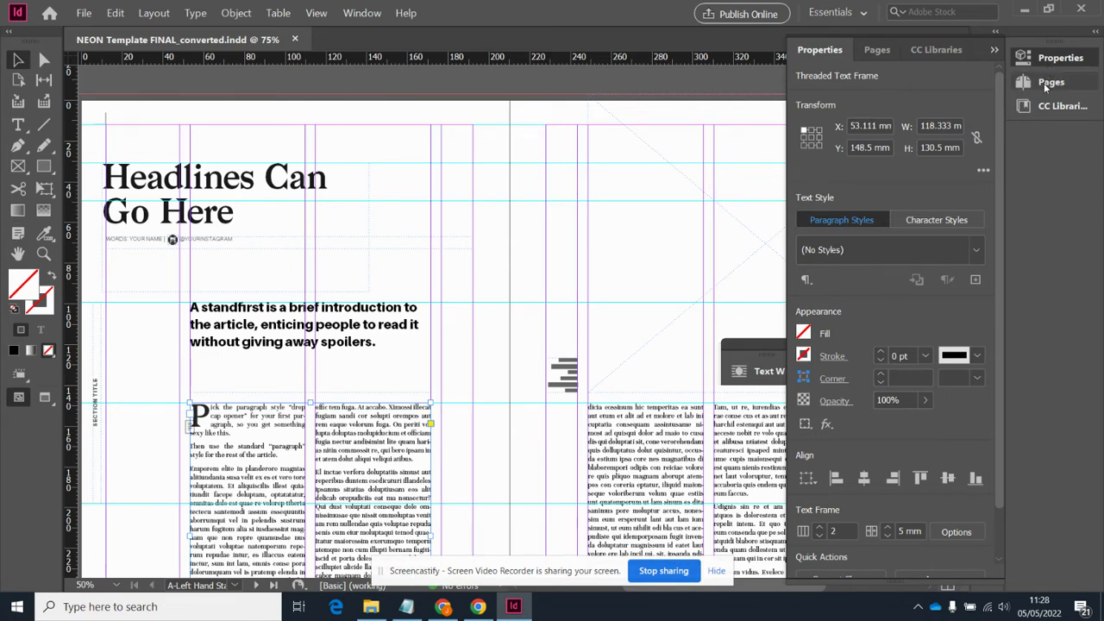
# - Jump to blank spread 2-3 via the Pages panel, then pan and zoom out to show spread 4-5 too
pyautogui.click(1043, 83)
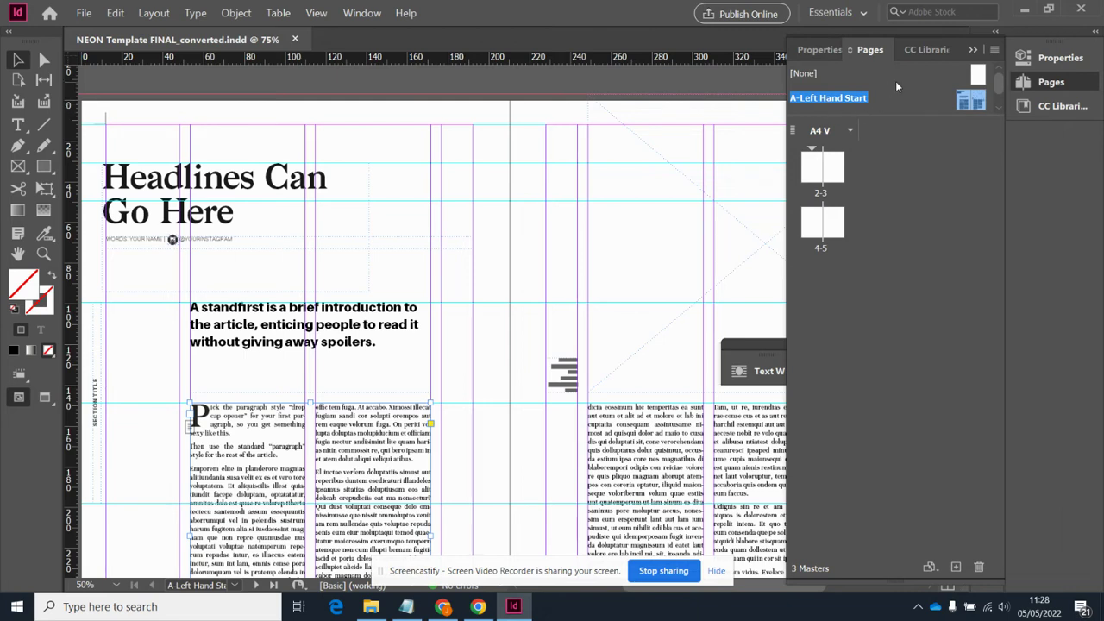
pyautogui.doubleClick(812, 172)
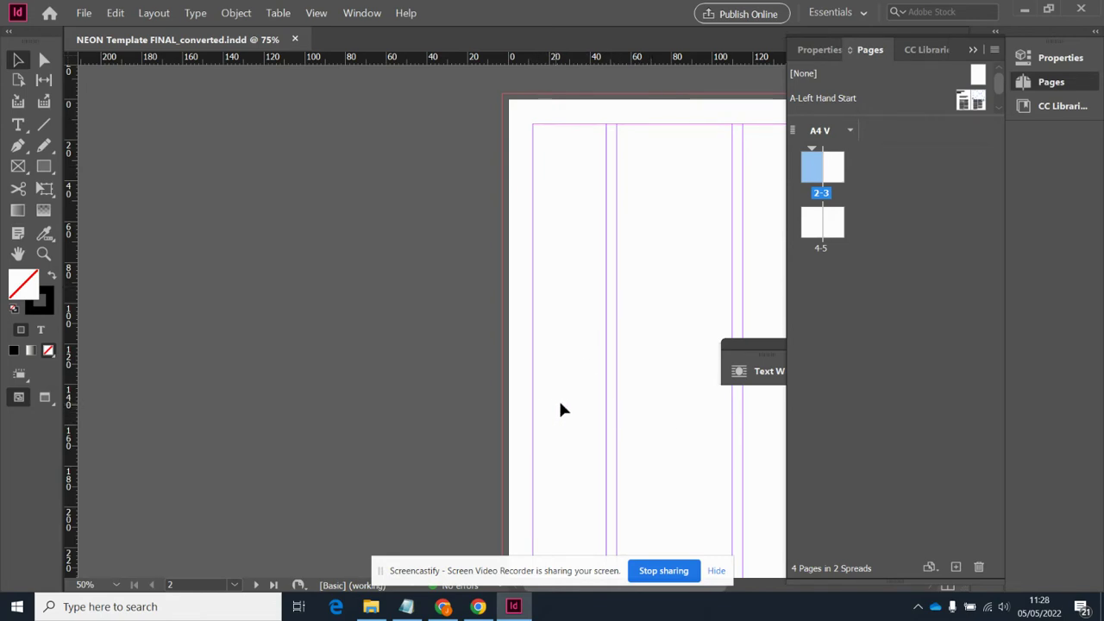
pyautogui.moveTo(559, 402); pyautogui.dragTo(156, 370)
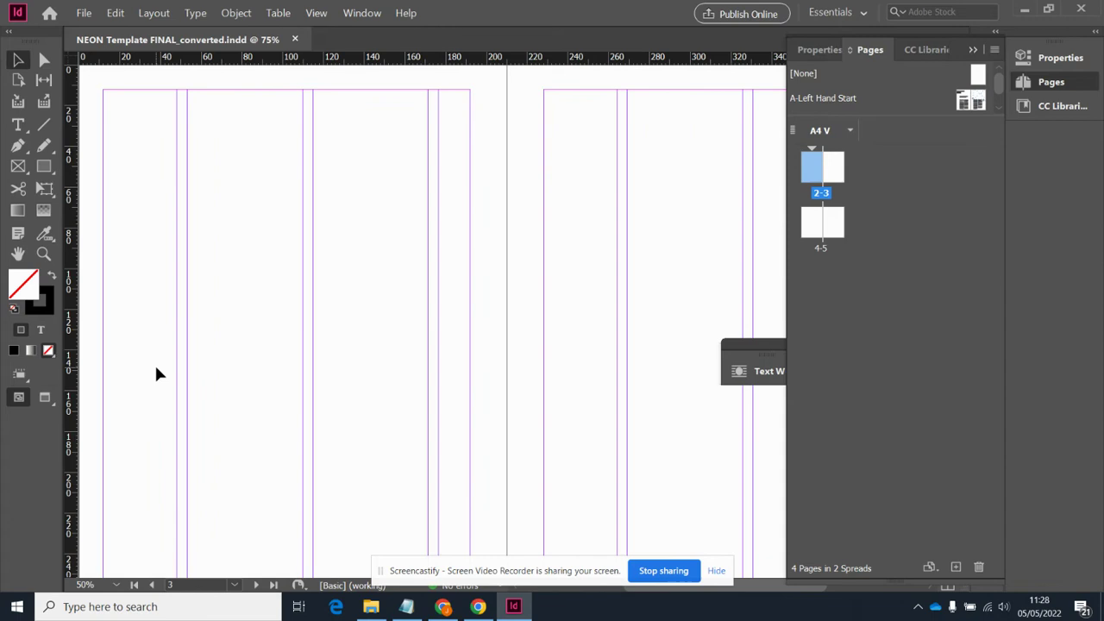
pyautogui.hotkey('ctrl', '-')
pyautogui.hotkey('ctrl', '-')
pyautogui.hotkey('ctrl', '-')
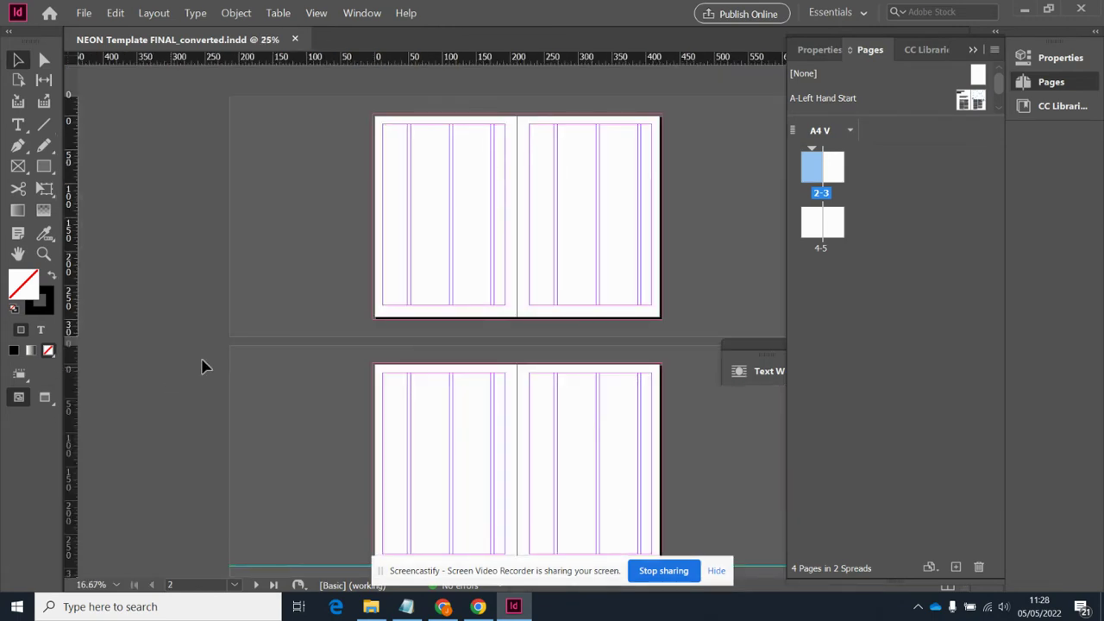